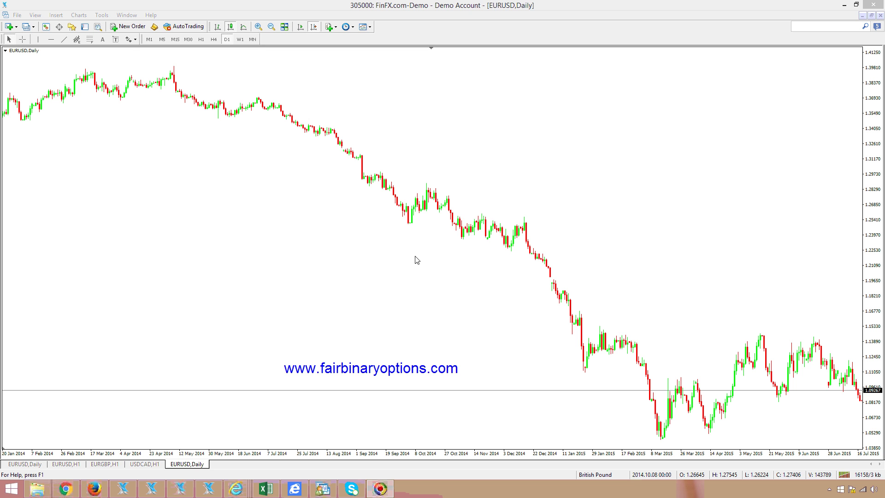
Step: Select the Text (A) tool on the drawing toolbar
left_click(102, 39)
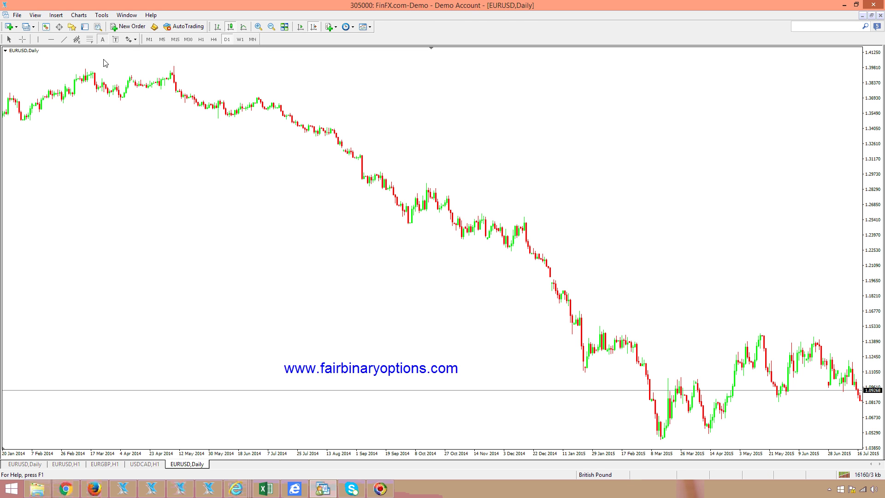
Step: Place the title 'Fibonacci Confluence Areas' on the chart's left side, nudged slightly right
left_click(128, 176)
key("Tab")
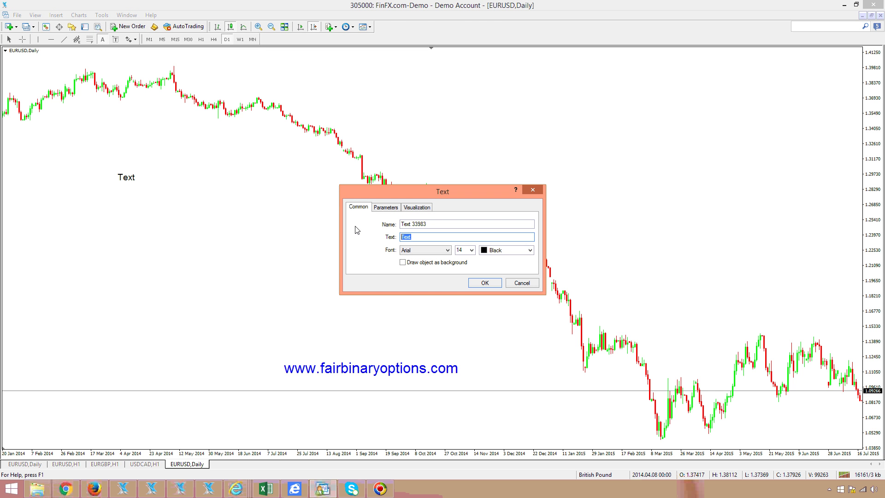
type("Fibonacci Confluence a")
key("BackSpace")
type("Areas")
left_click(488, 284)
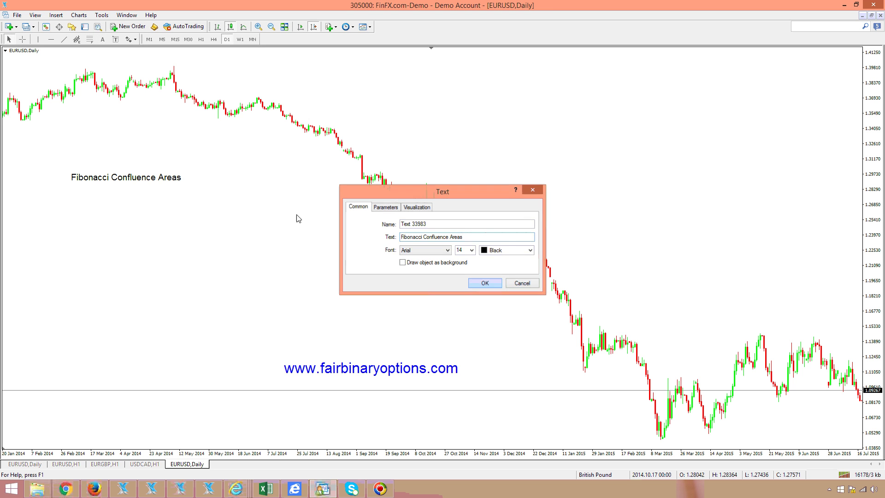
left_click_drag(134, 183, 147, 183)
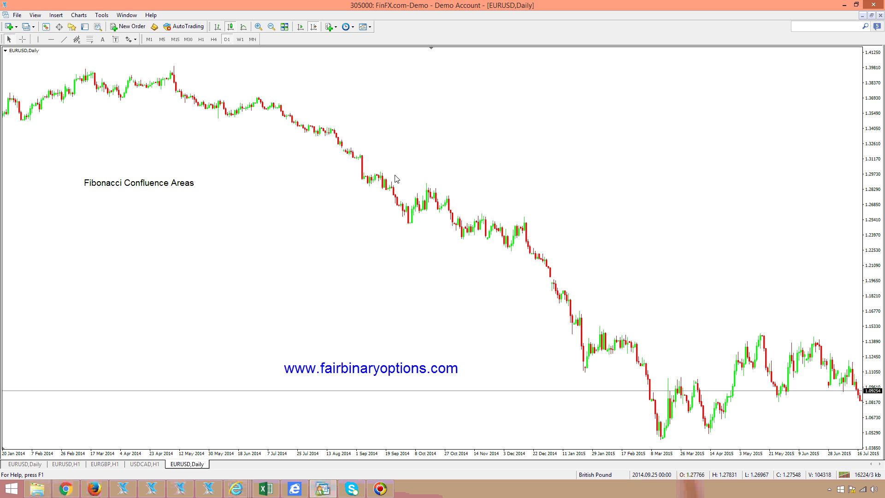
Step: Draw a Fibonacci retracement starting from the April 2014 high
middle_click(160, 49)
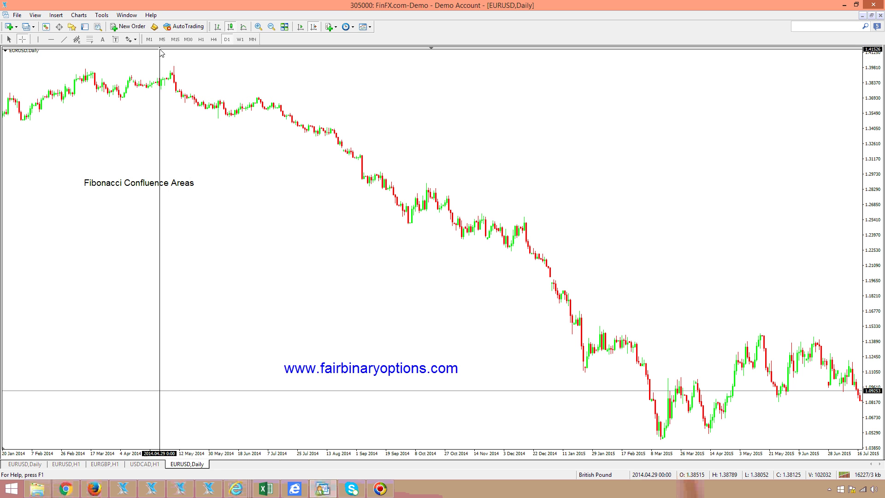
middle_click(182, 68)
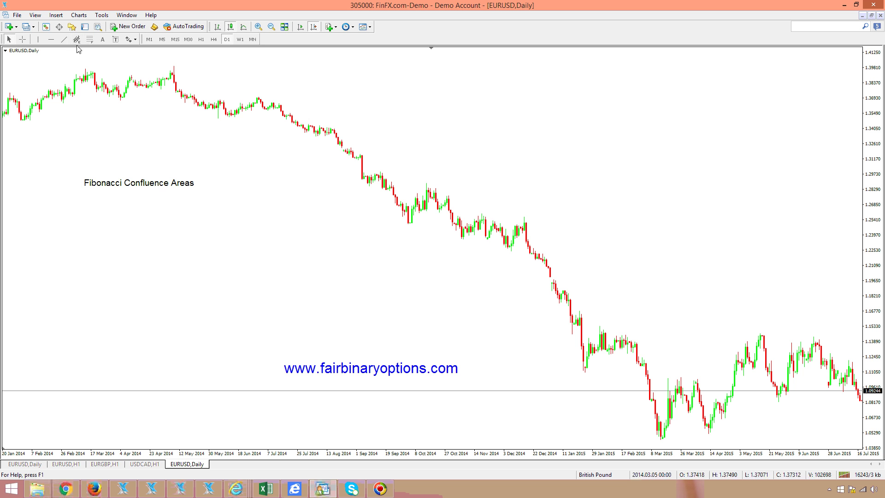
left_click_drag(174, 67, 367, 237)
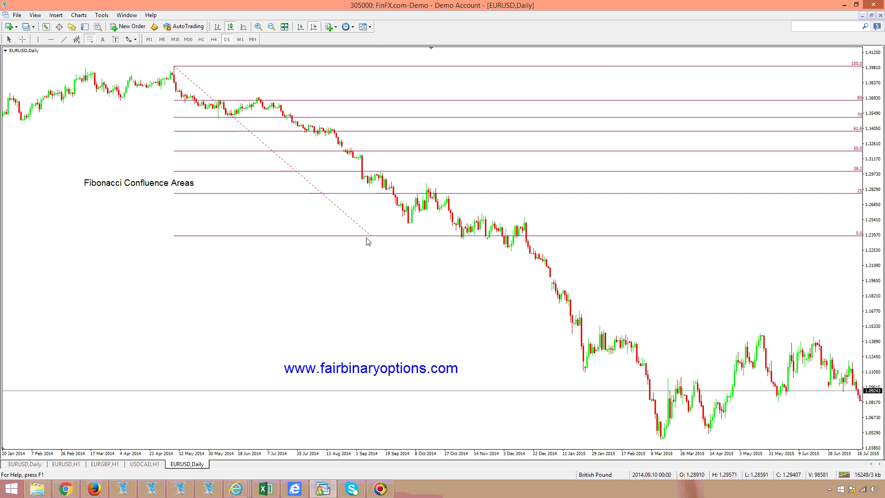
left_click_drag(735, 320, 666, 306)
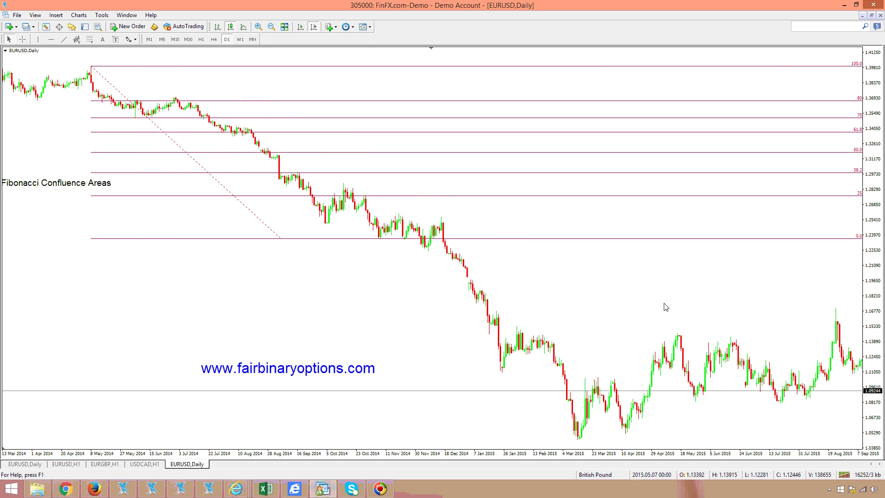
Step: Make the Fibonacci black and anchor its low end at the March 2015 low
right_click(282, 240)
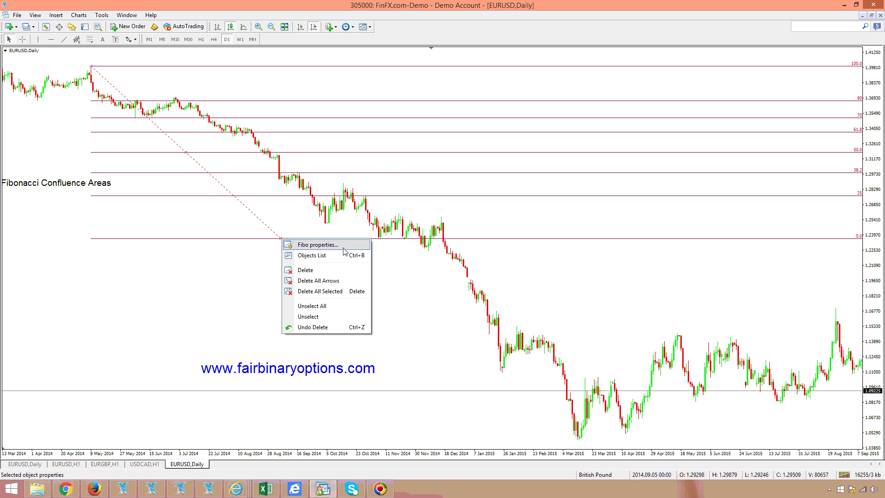
left_click(314, 245)
left_click(364, 209)
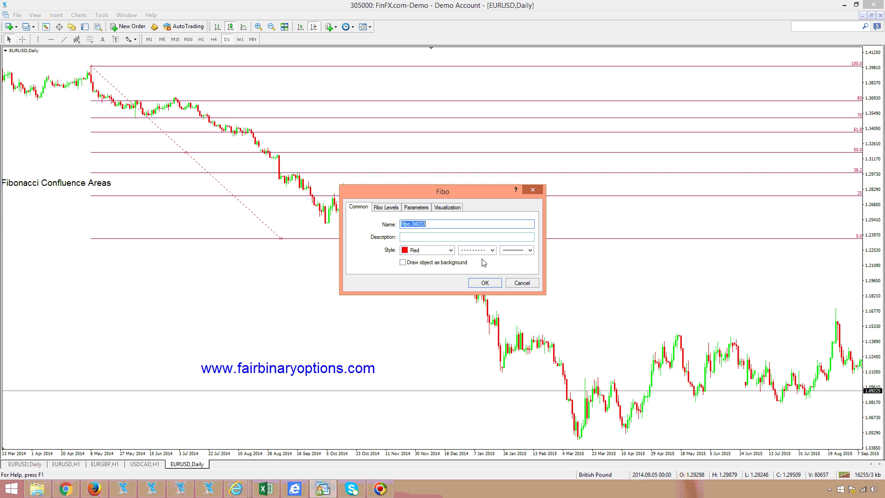
left_click(451, 250)
left_click(405, 274)
left_click(483, 282)
left_click_drag(282, 238, 579, 443)
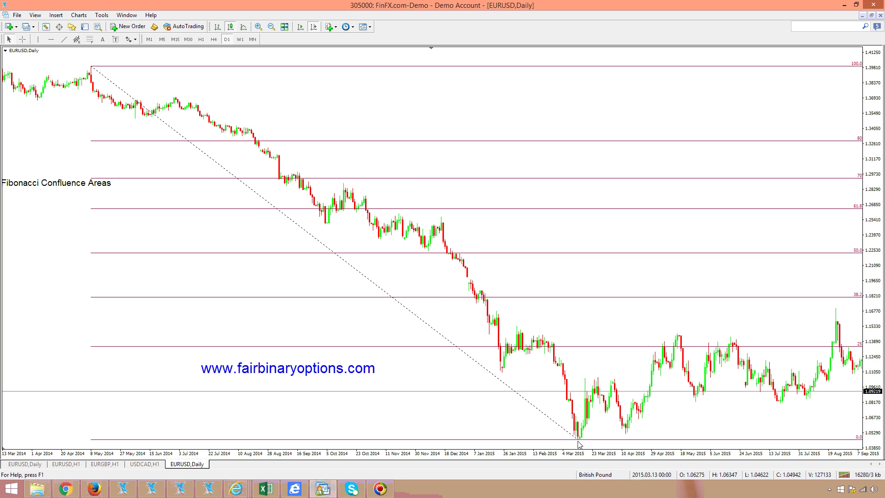
left_click_drag(701, 221, 445, 206)
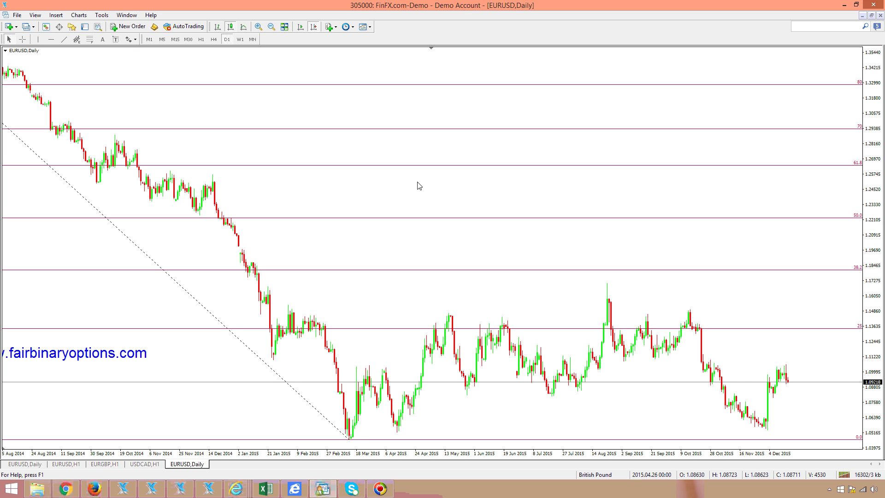
Step: Switch the EURUSD chart to the W1 weekly timeframe
scroll(327, 190, "up", 2)
left_click_drag(327, 190, 573, 193)
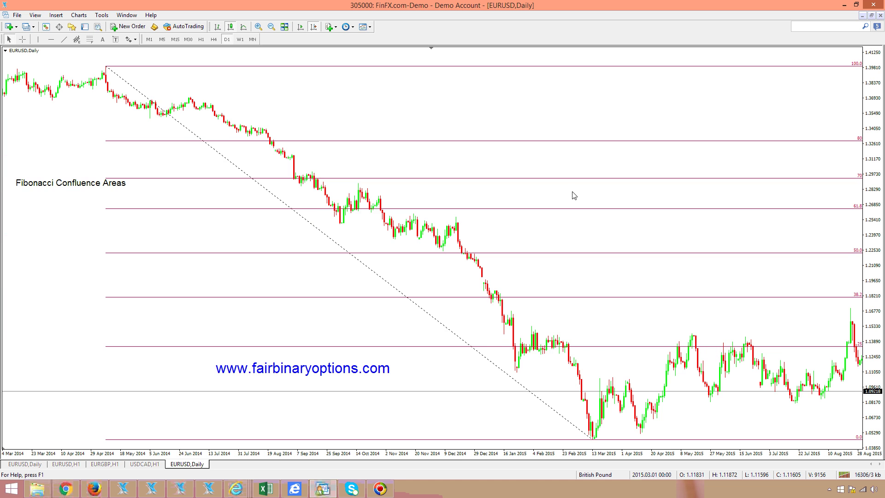
left_click(240, 39)
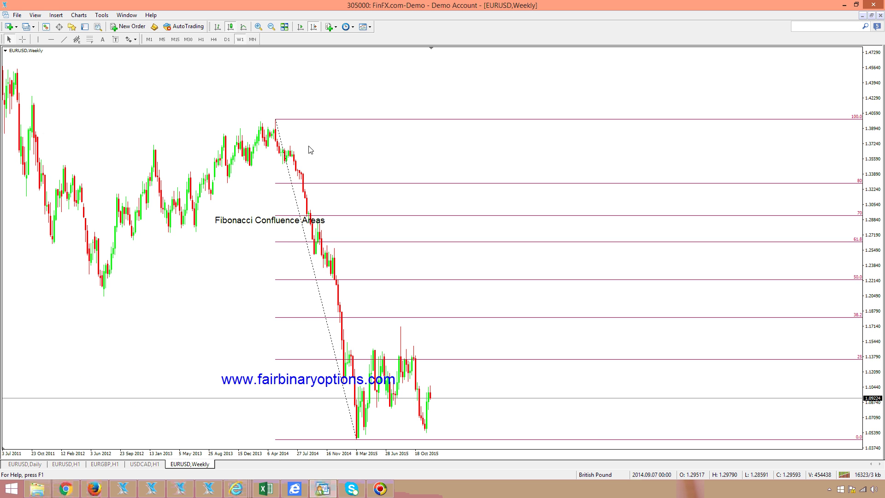
Step: Draw a second Fibonacci retracement from the 2008 high to the 2015 low
left_click_drag(218, 147, 493, 161)
left_click_drag(152, 143, 242, 138)
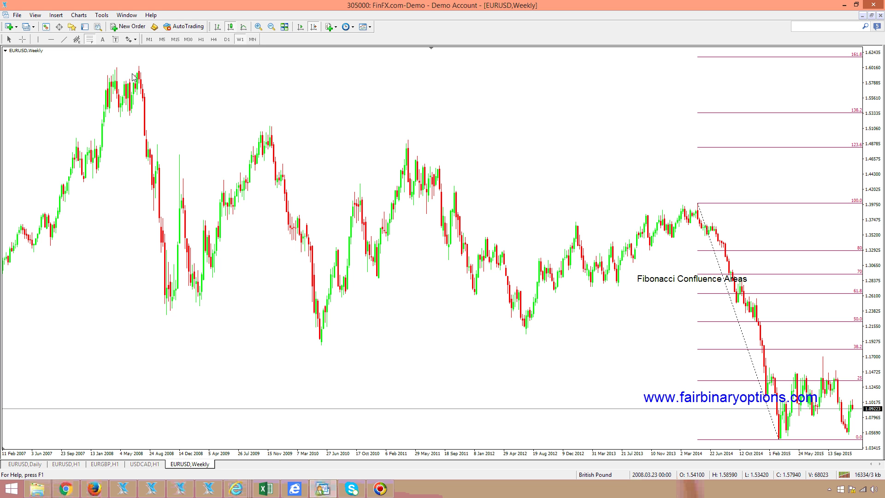
left_click_drag(139, 67, 450, 355)
left_click_drag(472, 191, 234, 144)
left_click_drag(210, 337, 540, 439)
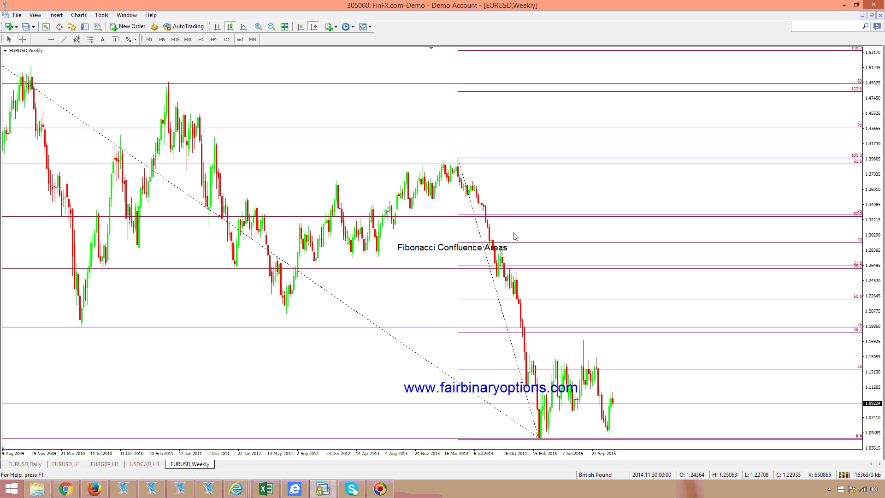
Step: Draw an orange rectangle stretched along the 61.8 Fibonacci level
left_click(56, 14)
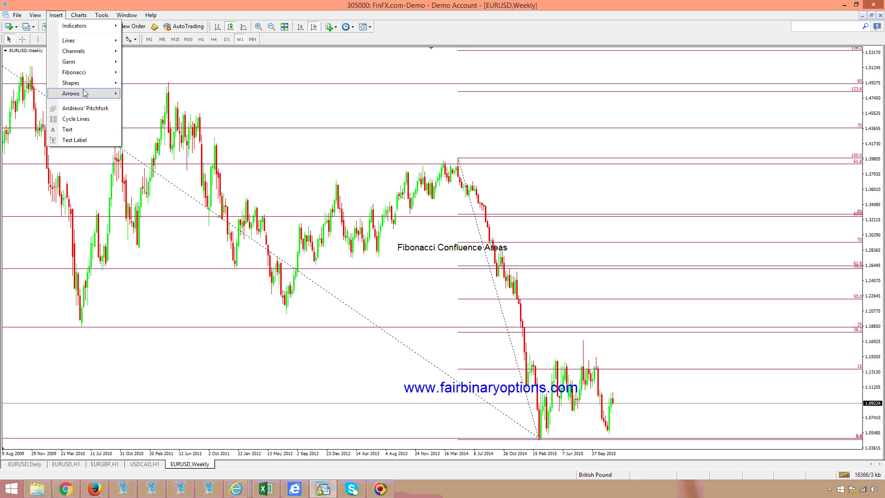
mouse_move(71, 83)
left_click(138, 81)
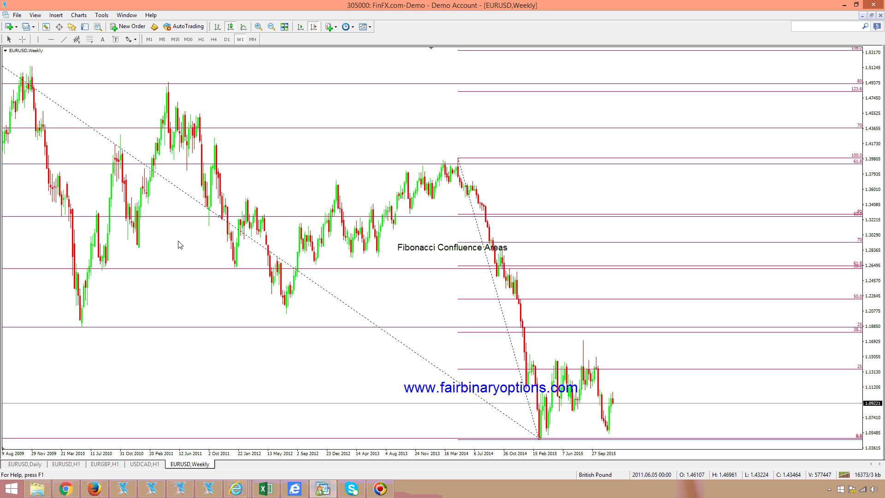
mouse_move(138, 263)
left_mouse_down()
mouse_move(166, 274)
mouse_move(161, 258)
mouse_move(314, 228)
mouse_move(463, 245)
mouse_move(616, 279)
mouse_move(673, 303)
mouse_move(703, 273)
left_mouse_up()
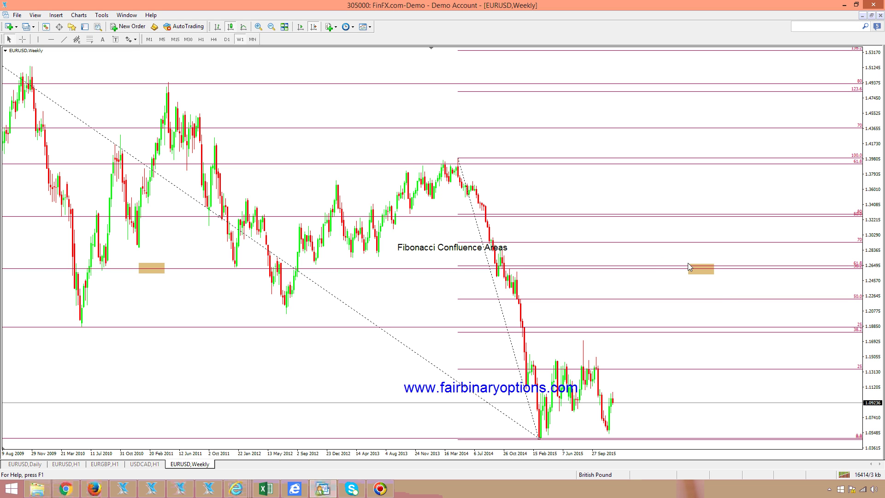
left_click_drag(703, 269, 845, 272)
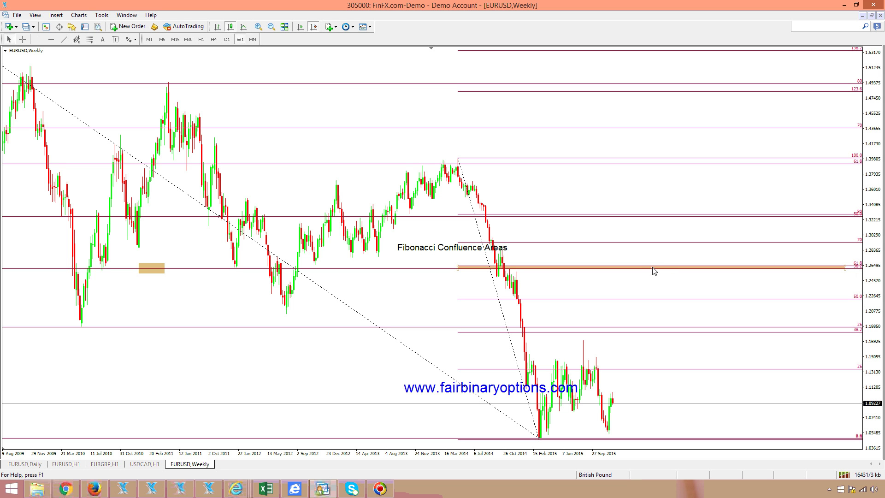
Step: Move the orange band down to the lower zone and extend its right edge slightly
left_click_drag(654, 271, 653, 333)
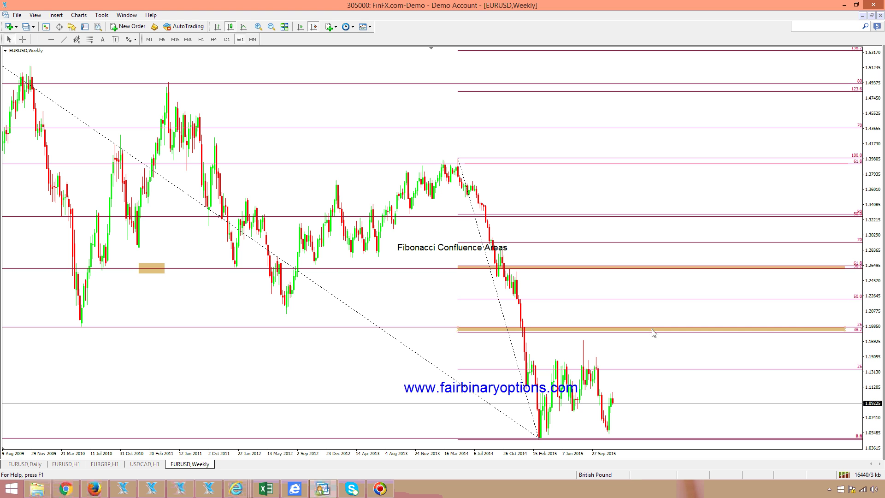
left_click_drag(845, 332, 852, 334)
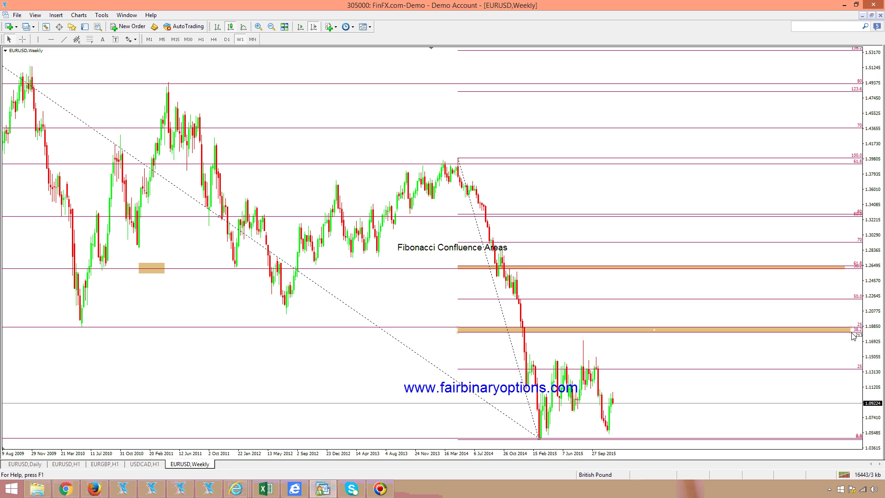
left_click(792, 378)
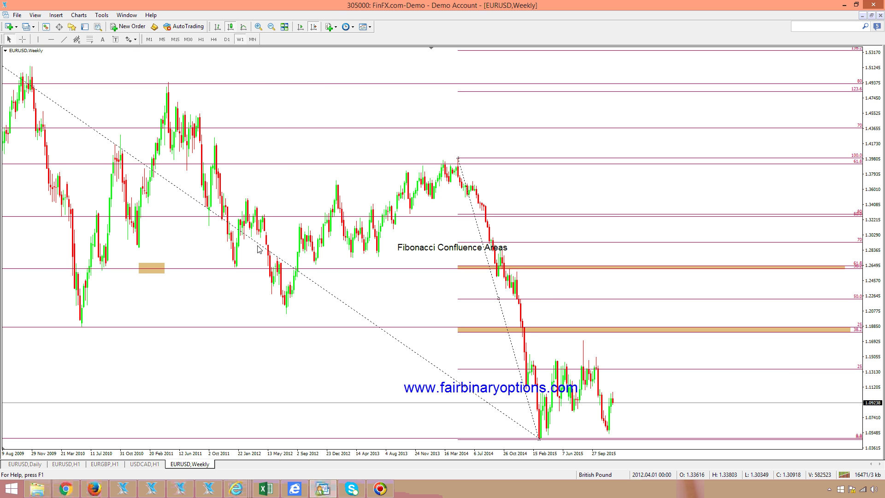
Step: Delete both Fibonacci retracements, switch to D1, and show the latest bars with the title
key("Delete")
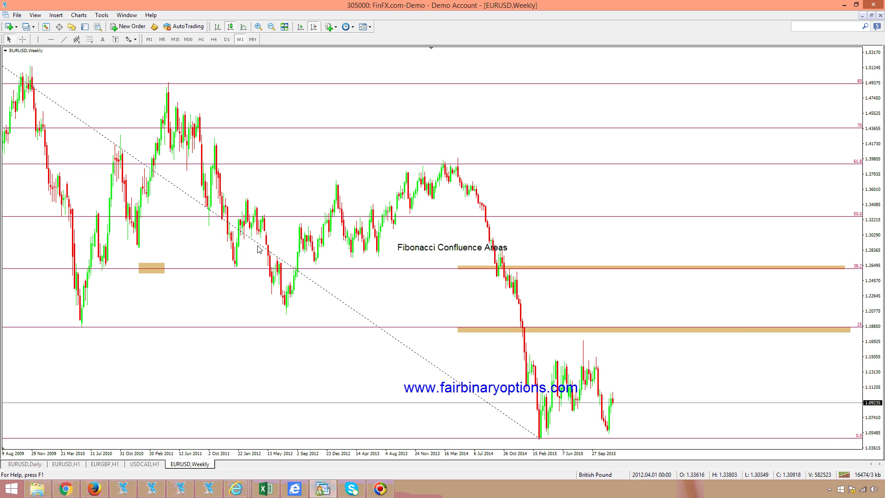
key("Delete")
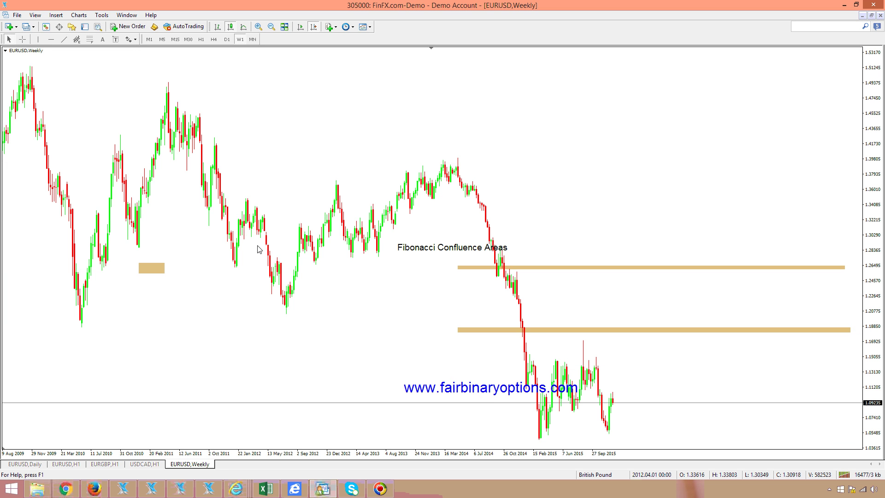
left_click(227, 40)
scroll(494, 202, "down", 10)
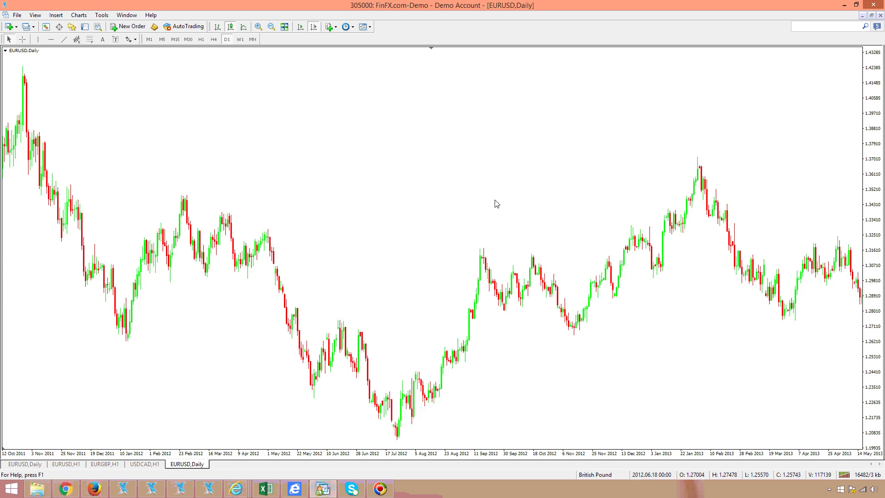
key("End")
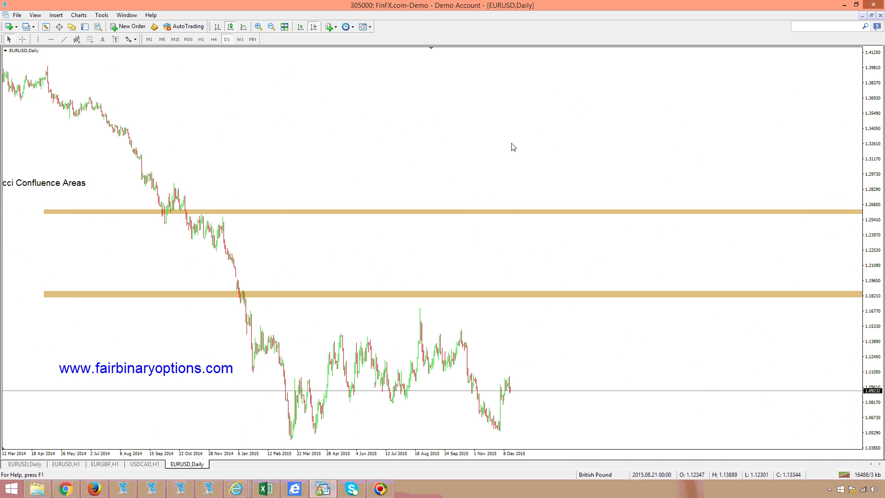
left_click_drag(370, 144, 404, 140)
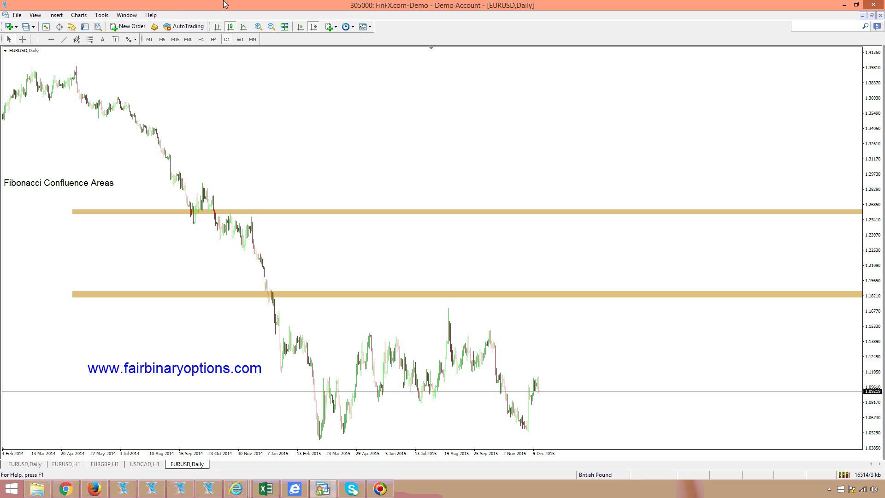
Step: Add an 'R' text label below the lower orange zone
left_click(102, 39)
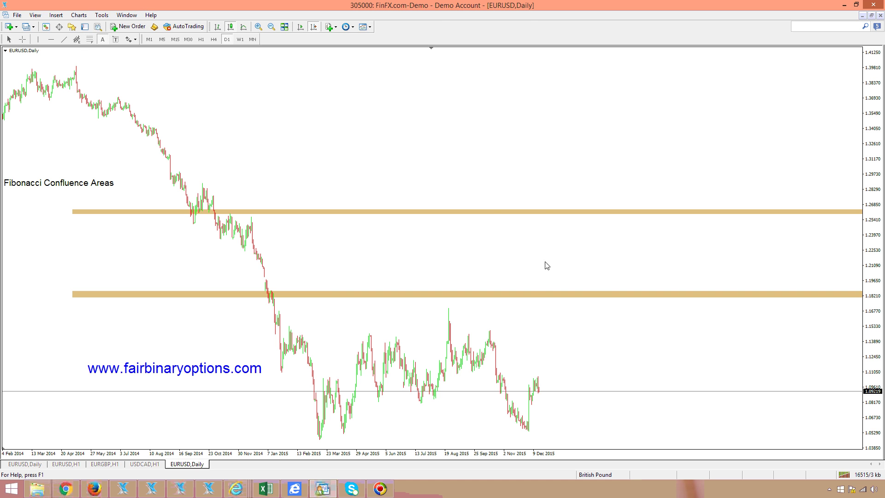
left_click(605, 305)
left_click_drag(408, 237, 397, 232)
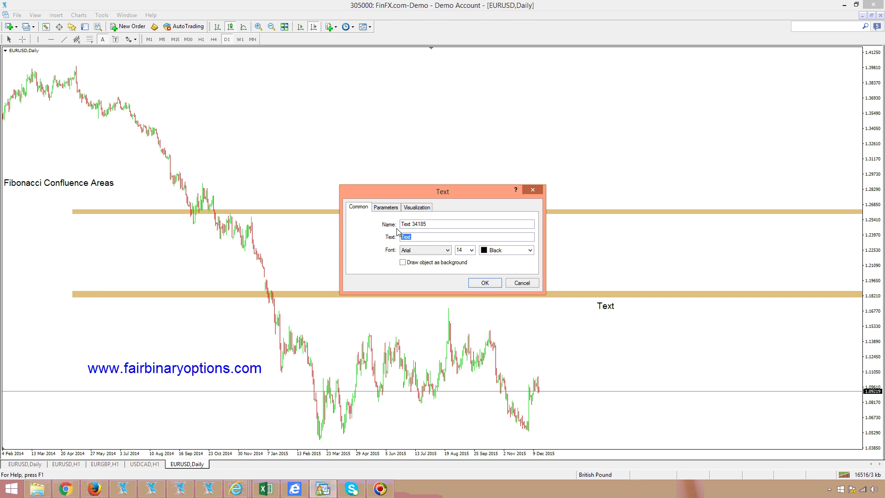
type("R")
left_click(481, 283)
Step: Copy the R label, change the copies to 'S', and place S labels above the zones
double_click(605, 306)
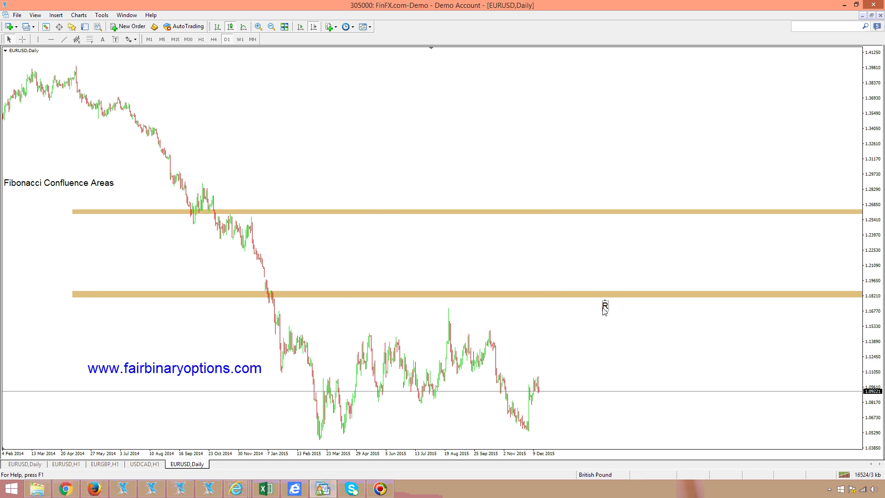
left_click_drag(608, 306, 711, 283)
right_click(664, 282)
right_click(713, 281)
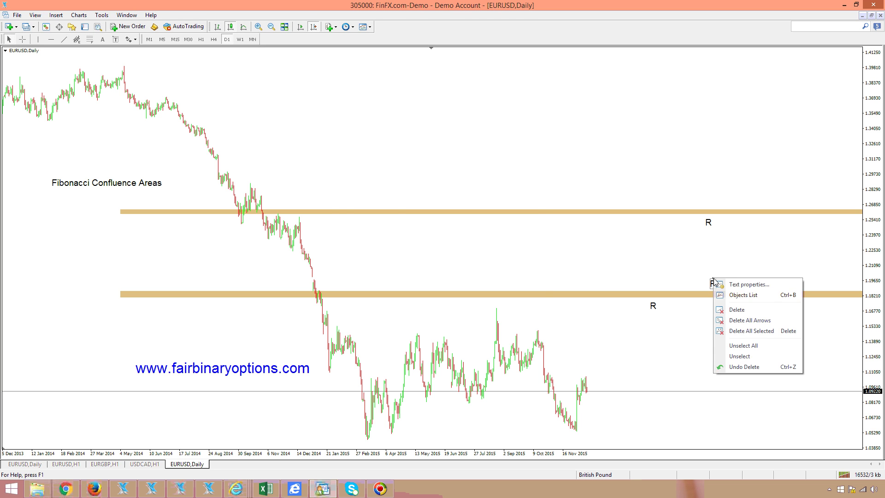
left_click(741, 284)
key("Tab")
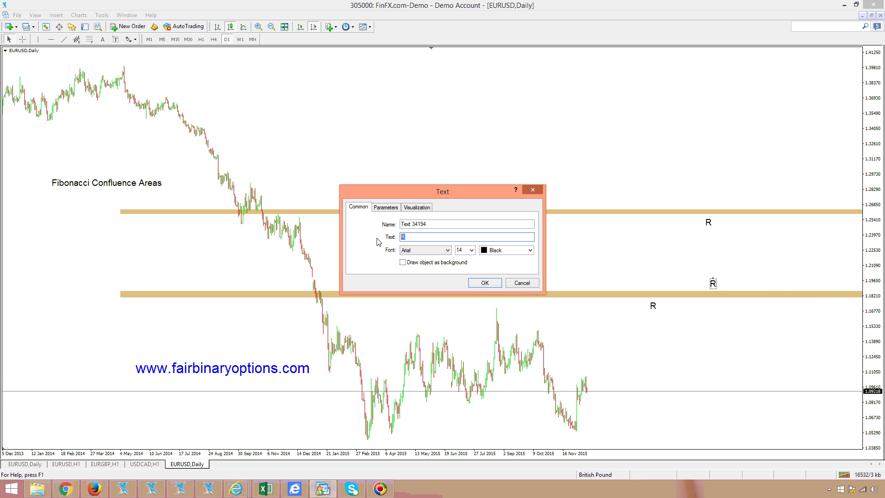
type("S")
left_click(484, 282)
left_click_drag(712, 282, 747, 203)
left_click_drag(765, 247, 631, 226)
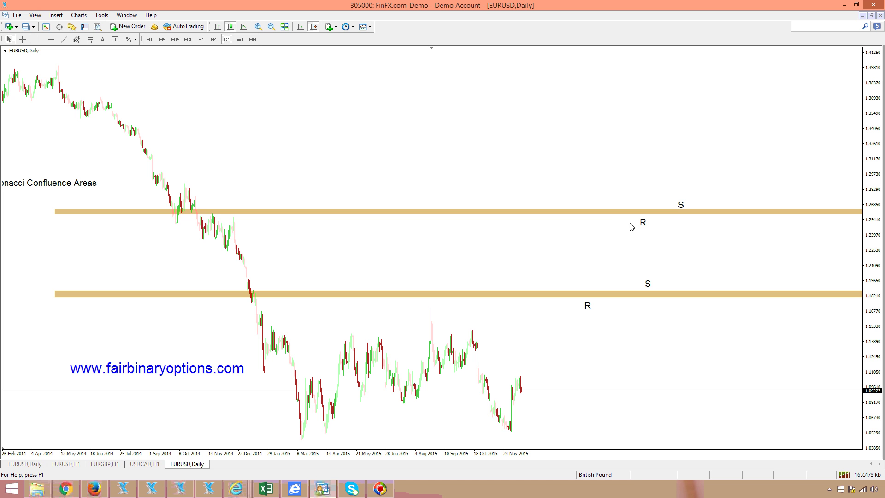
Step: Add left price labels at the top and bottom edges of the orange zones
left_click(129, 40)
left_click(148, 114)
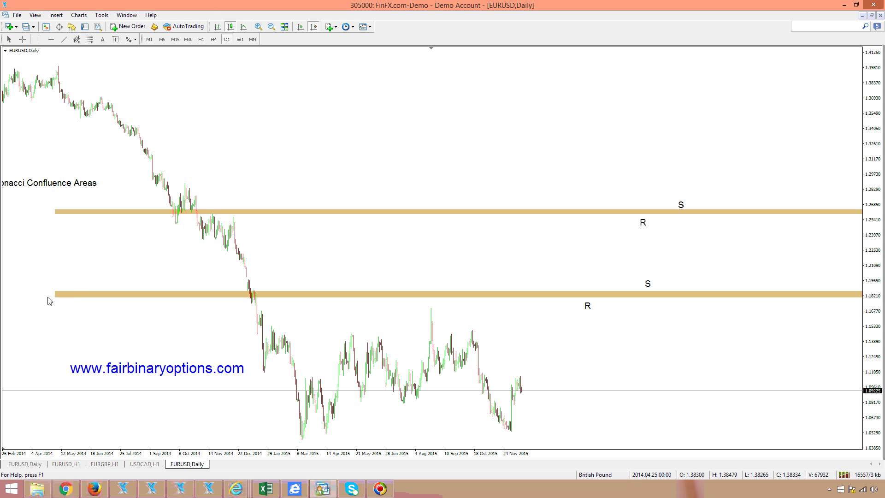
left_click(50, 298)
left_click(51, 294)
left_click_drag(50, 292, 48, 216)
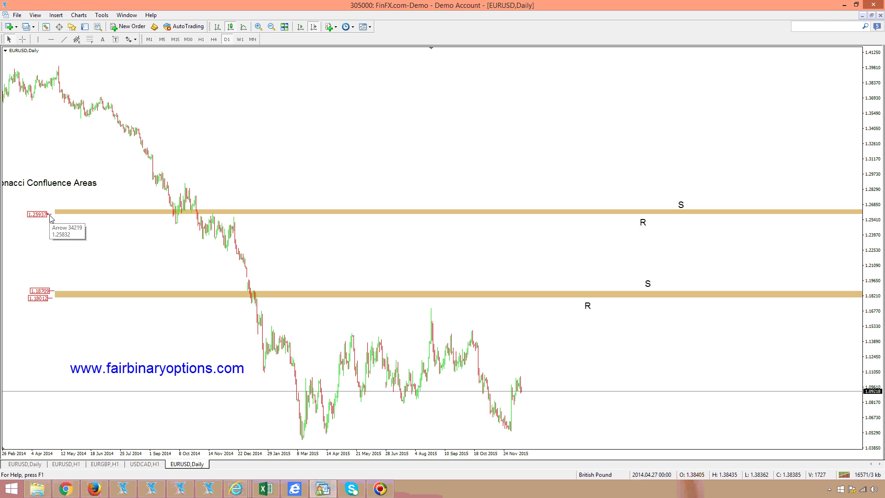
left_click_drag(51, 218, 51, 210)
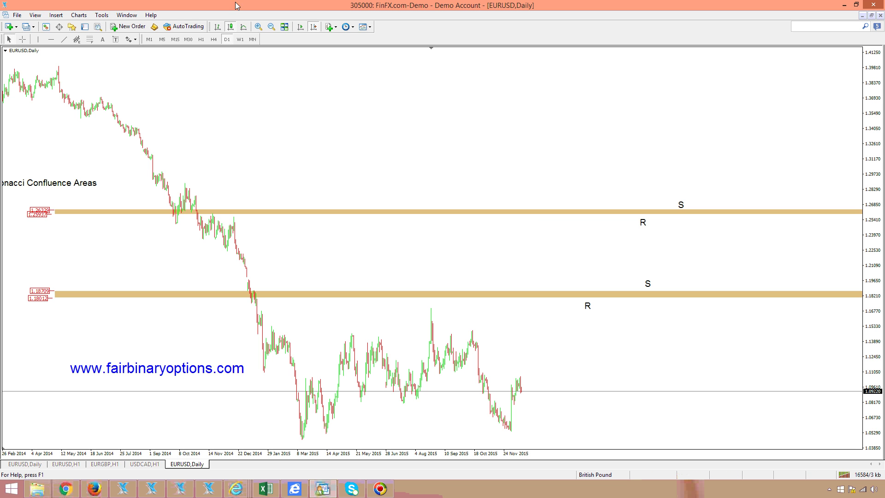
Step: Place red down-arrow marks on the lower and upper zones beside their R labels
left_click(133, 40)
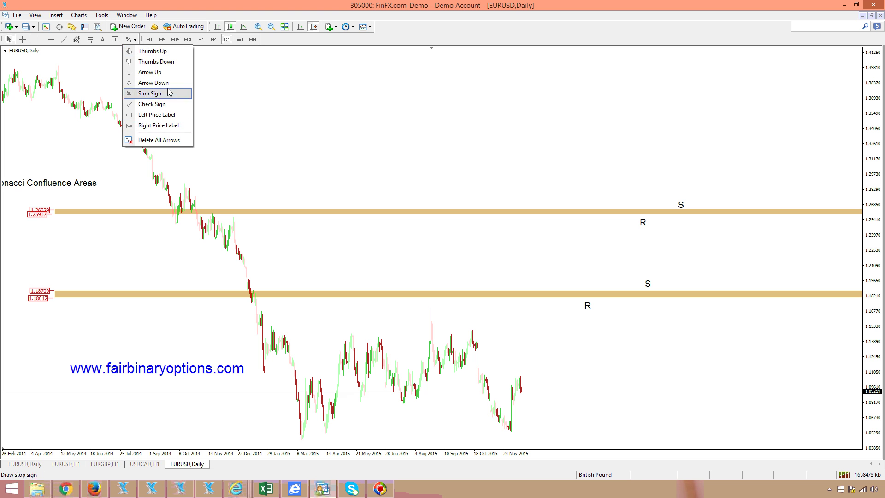
left_click(169, 83)
left_click(583, 296)
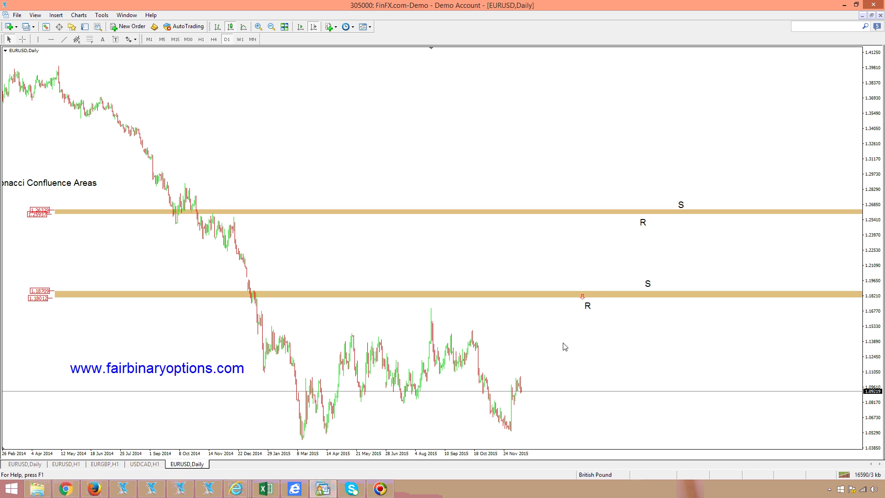
left_click(131, 39)
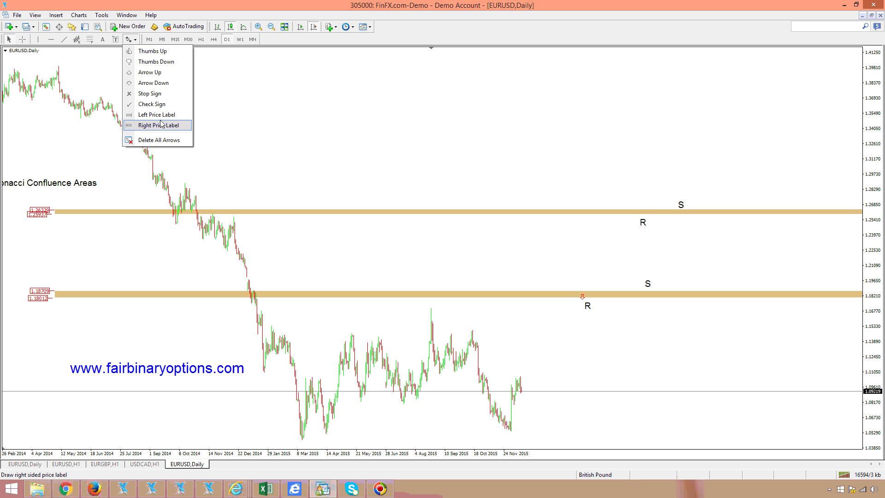
left_click(179, 83)
left_click(637, 210)
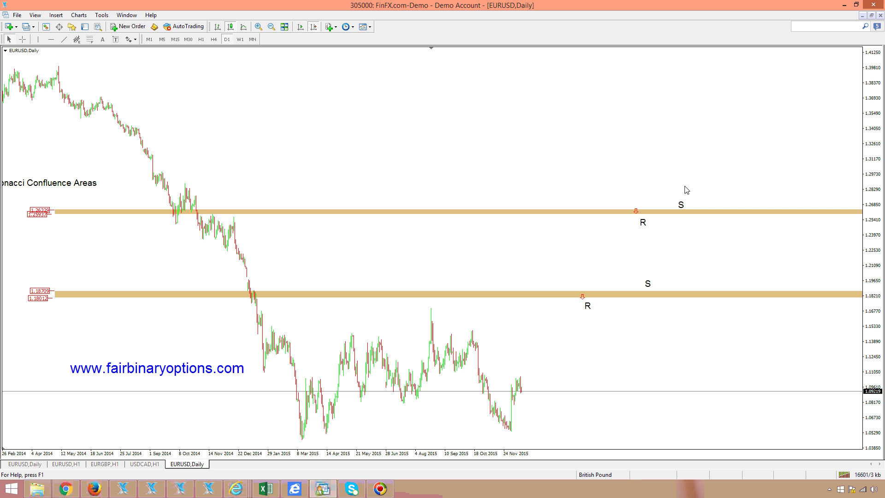